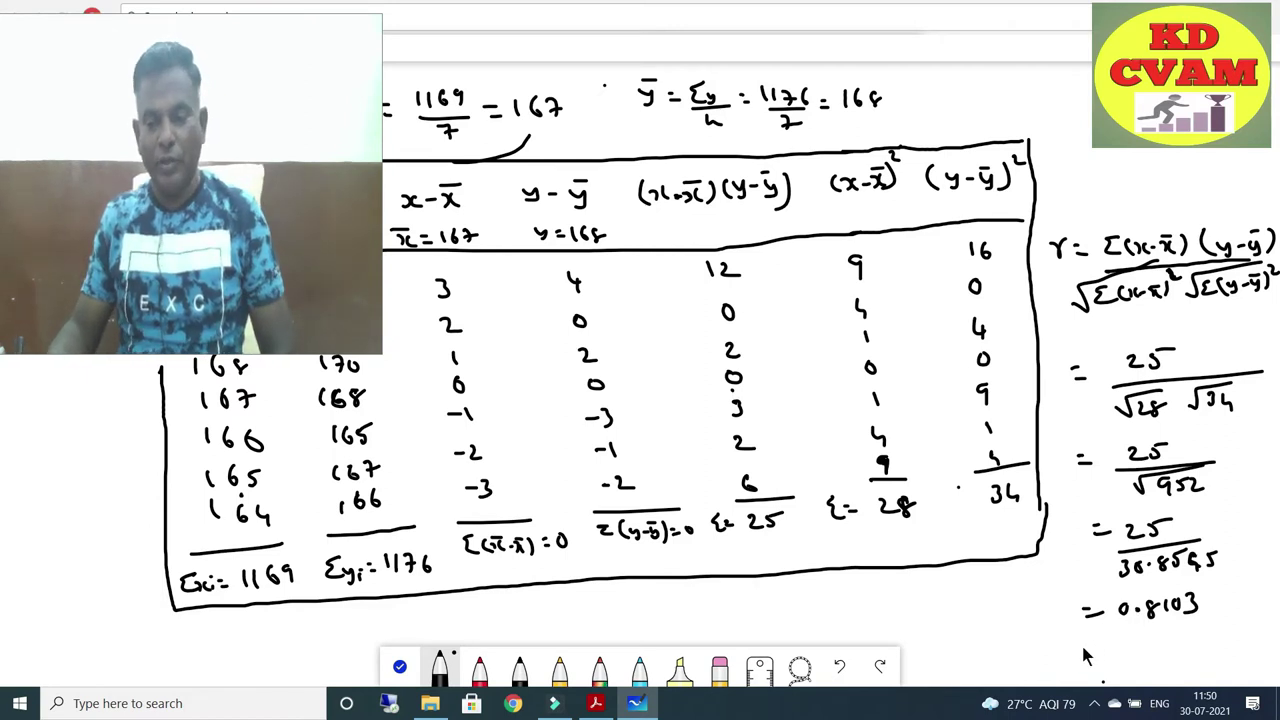
- Write the rounded result r = 0.8 and mark it with a double stroke
left_click_drag(1053, 655, 1162, 640)
left_click(1136, 651)
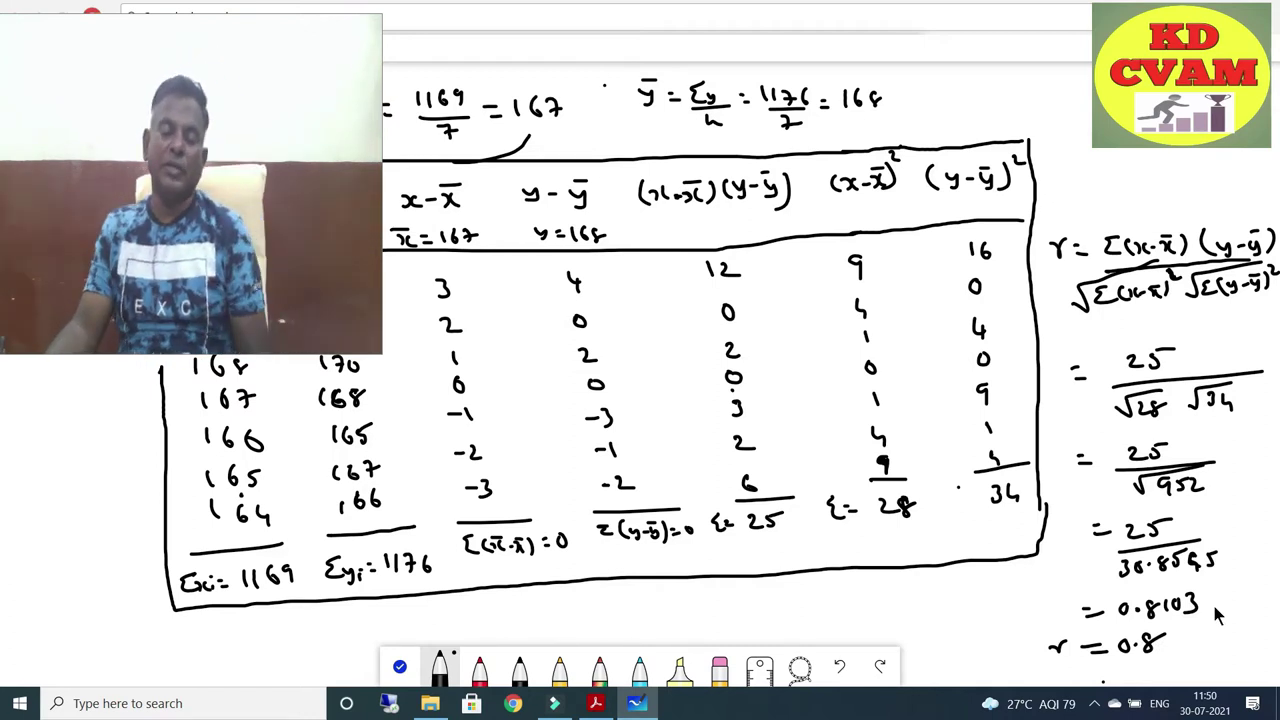
left_click_drag(1204, 627, 1183, 664)
left_click_drag(1218, 630, 1196, 666)
- Handwrite the conclusion under the table, beginning 'Here the' and ending 'is 0.8'
left_click_drag(220, 617, 220, 634)
left_click_drag(222, 626, 232, 634)
left_click_drag(237, 627, 273, 628)
mouse_move(292, 614)
left_mouse_down()
mouse_move(292, 632)
mouse_move(300, 621)
left_mouse_up()
mouse_move(306, 614)
left_mouse_down()
mouse_move(320, 632)
mouse_move(455, 630)
mouse_move(478, 626)
mouse_move(464, 606)
mouse_move(505, 626)
mouse_move(548, 608)
mouse_move(618, 622)
mouse_move(612, 604)
mouse_move(660, 612)
mouse_move(684, 598)
mouse_move(820, 592)
left_mouse_up()
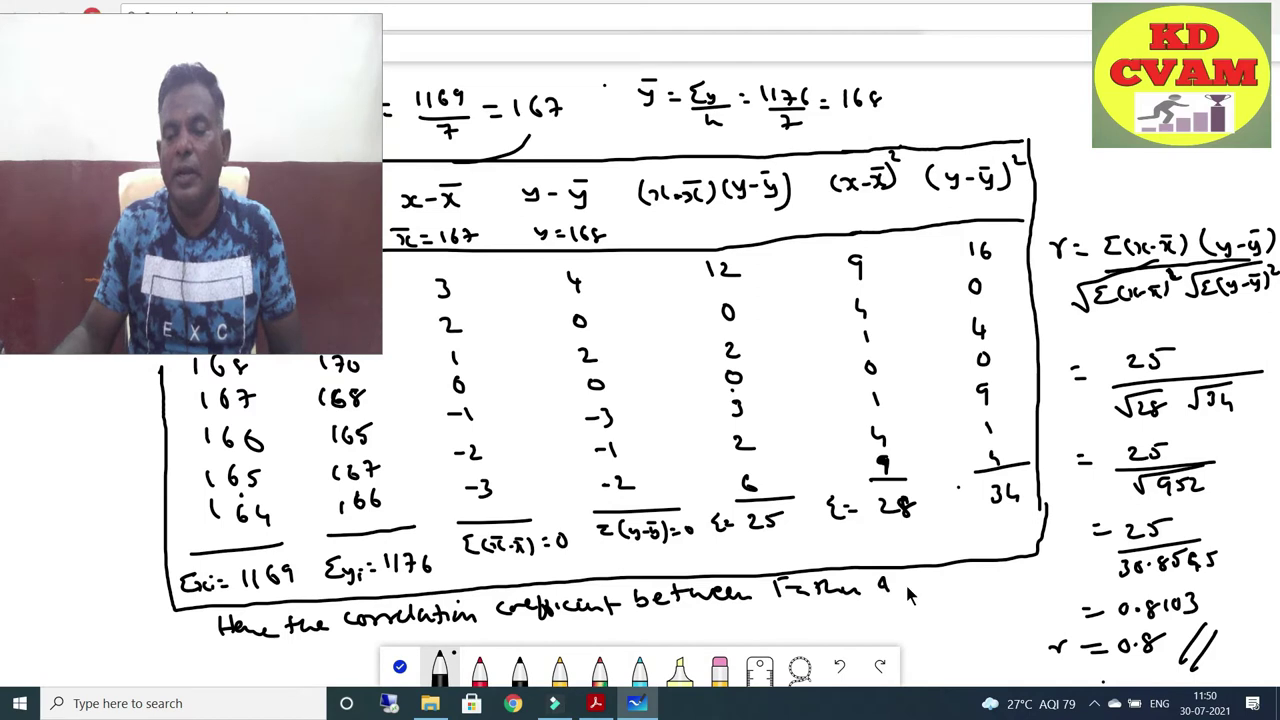
mouse_move(908, 576)
left_mouse_down()
mouse_move(904, 596)
mouse_move(942, 594)
left_mouse_up()
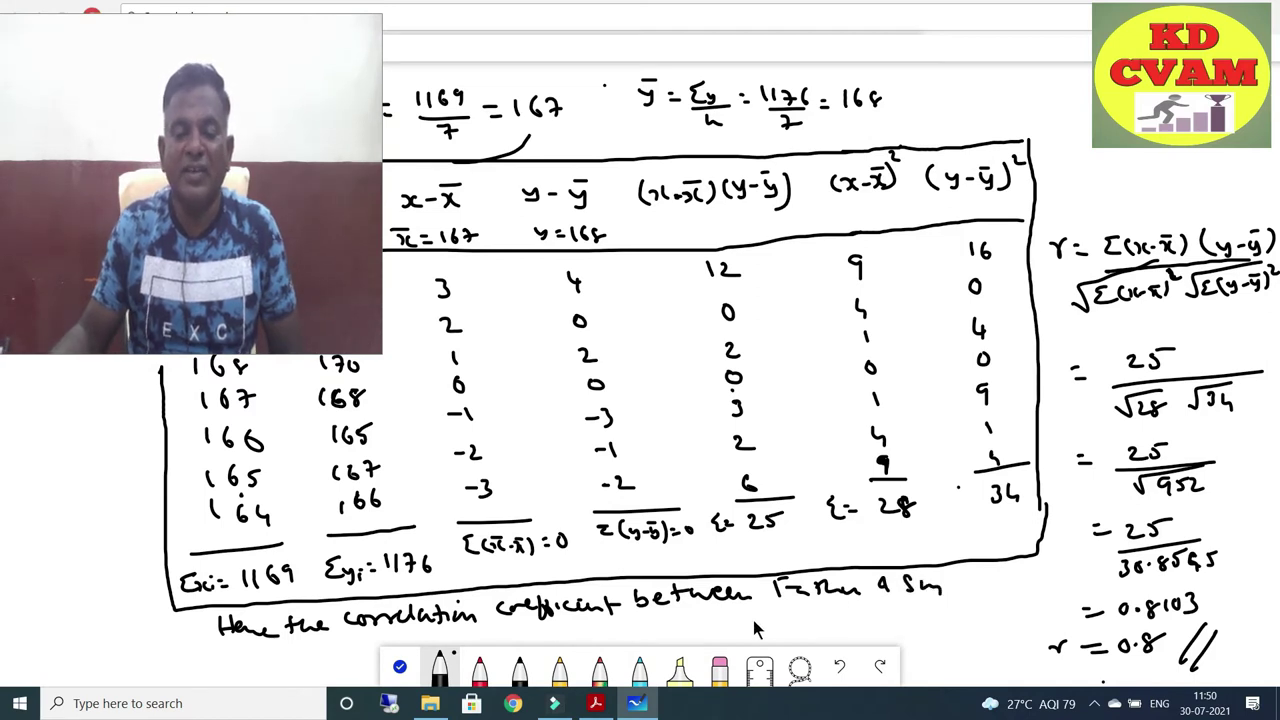
left_click_drag(748, 620, 852, 626)
mouse_move(912, 622)
left_mouse_down()
mouse_move(901, 646)
mouse_move(911, 642)
left_mouse_up()
- Read the wafer price–demand data in Exercise 2.2 on PDF page 87, then return to Whiteboard
left_click(967, 658)
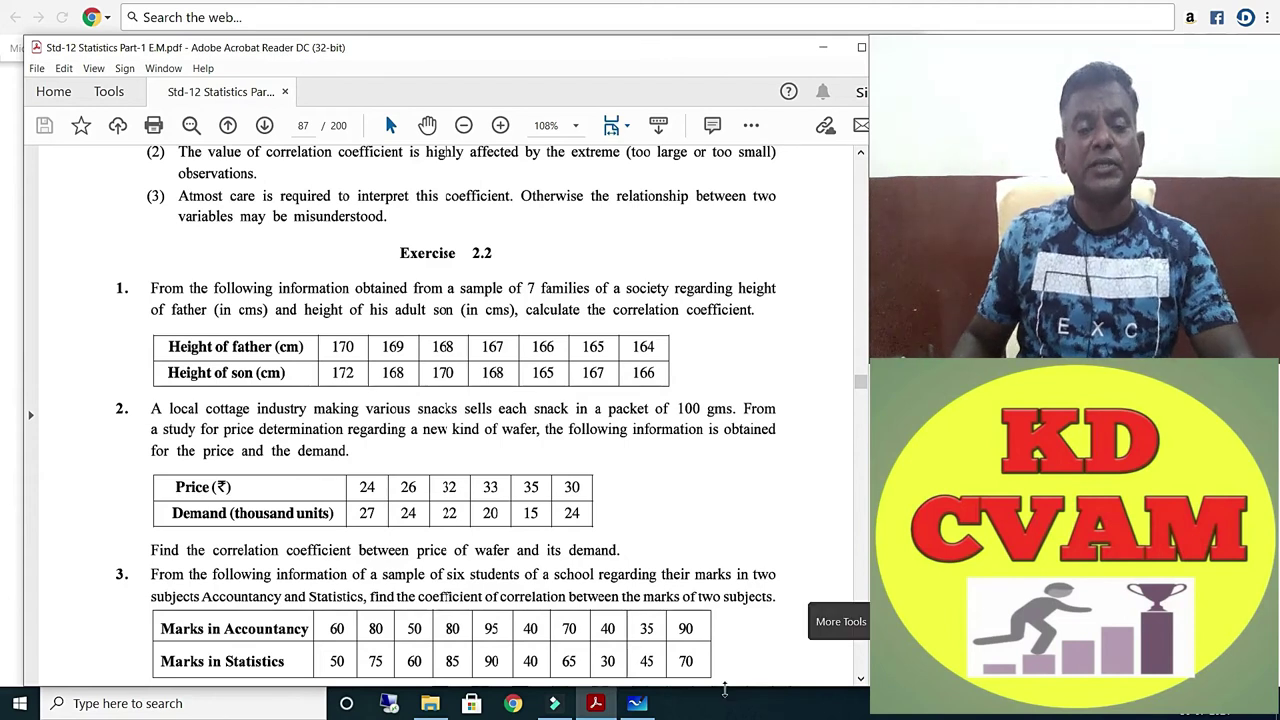
left_click(637, 703)
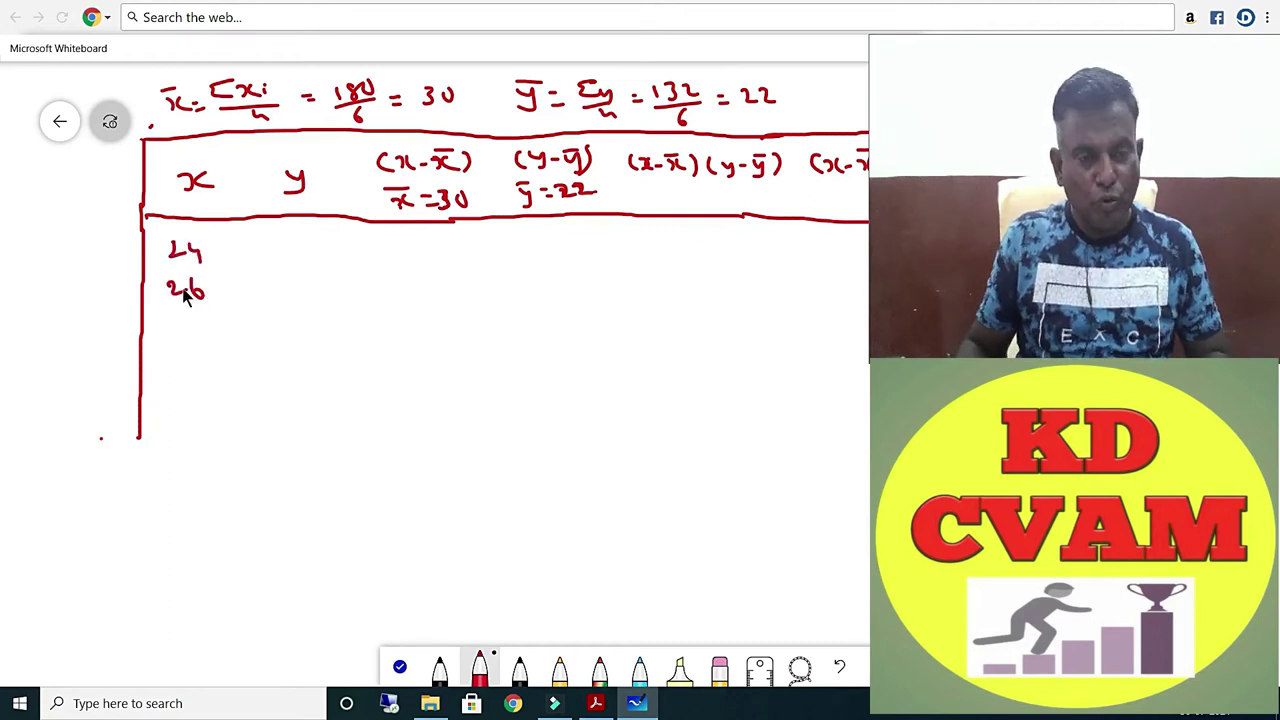
- Add 32, 33, 35 to the x column, rule it off, and write Σx = 180 below
mouse_move(170, 313)
left_mouse_down()
mouse_move(168, 327)
mouse_move(207, 320)
left_mouse_up()
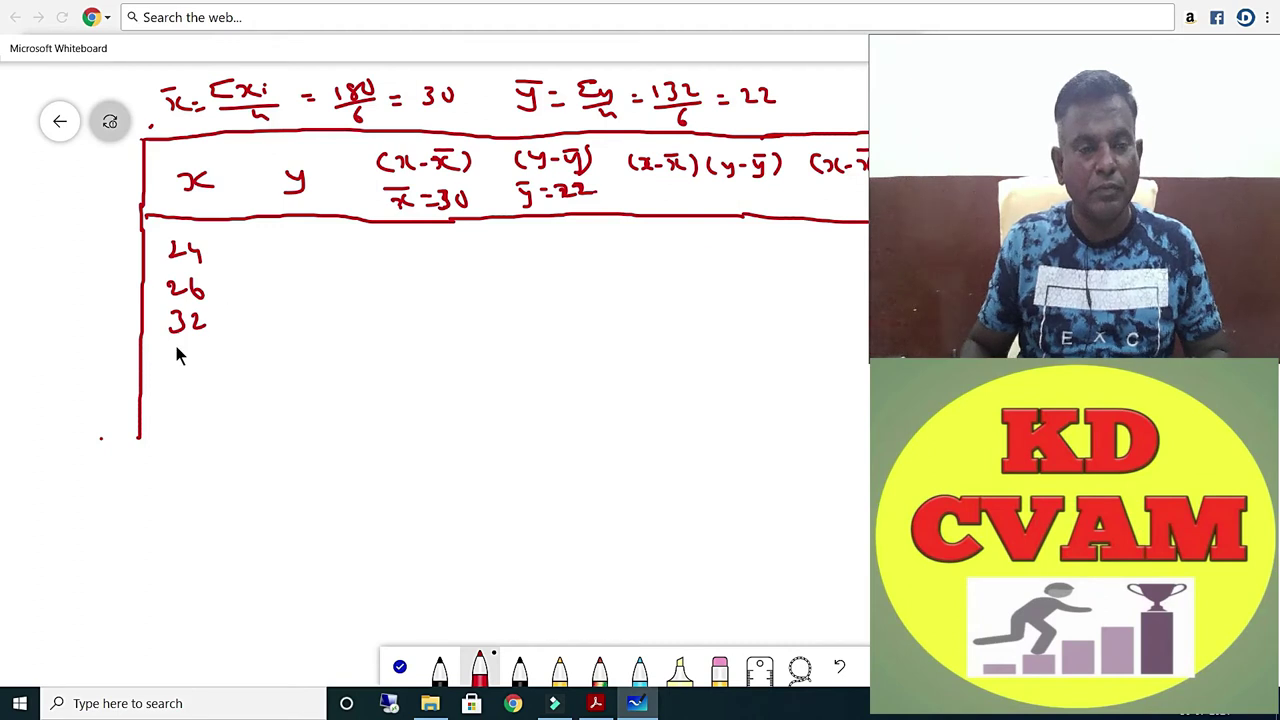
left_click_drag(180, 365, 182, 367)
left_click_drag(192, 350, 200, 357)
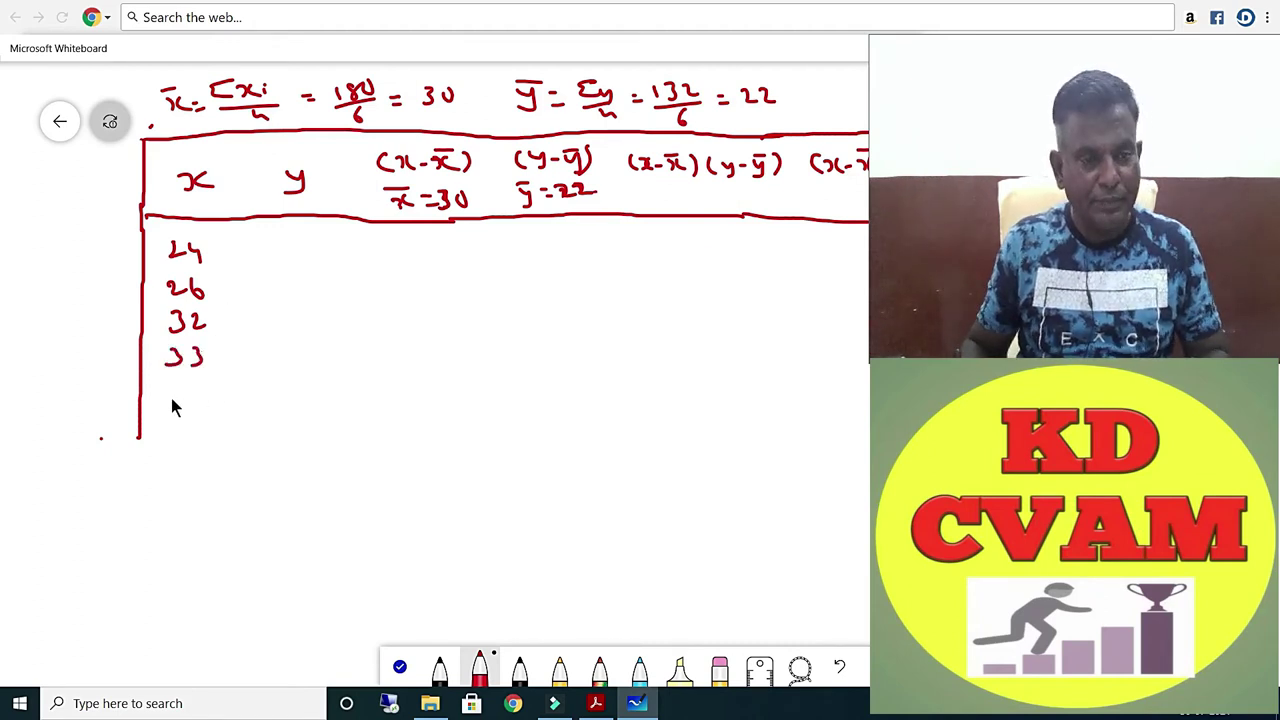
left_click_drag(169, 396, 172, 410)
left_click_drag(188, 395, 192, 400)
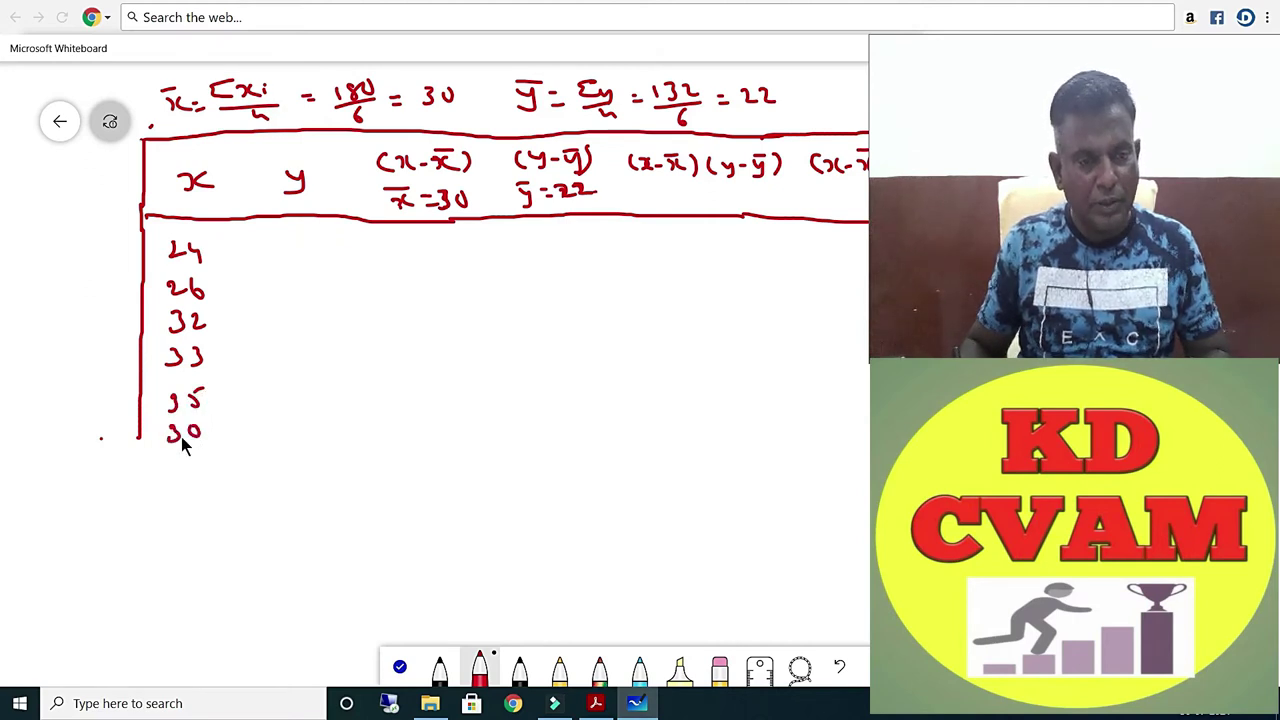
mouse_move(137, 438)
left_mouse_down()
mouse_move(163, 451)
mouse_move(238, 446)
left_mouse_up()
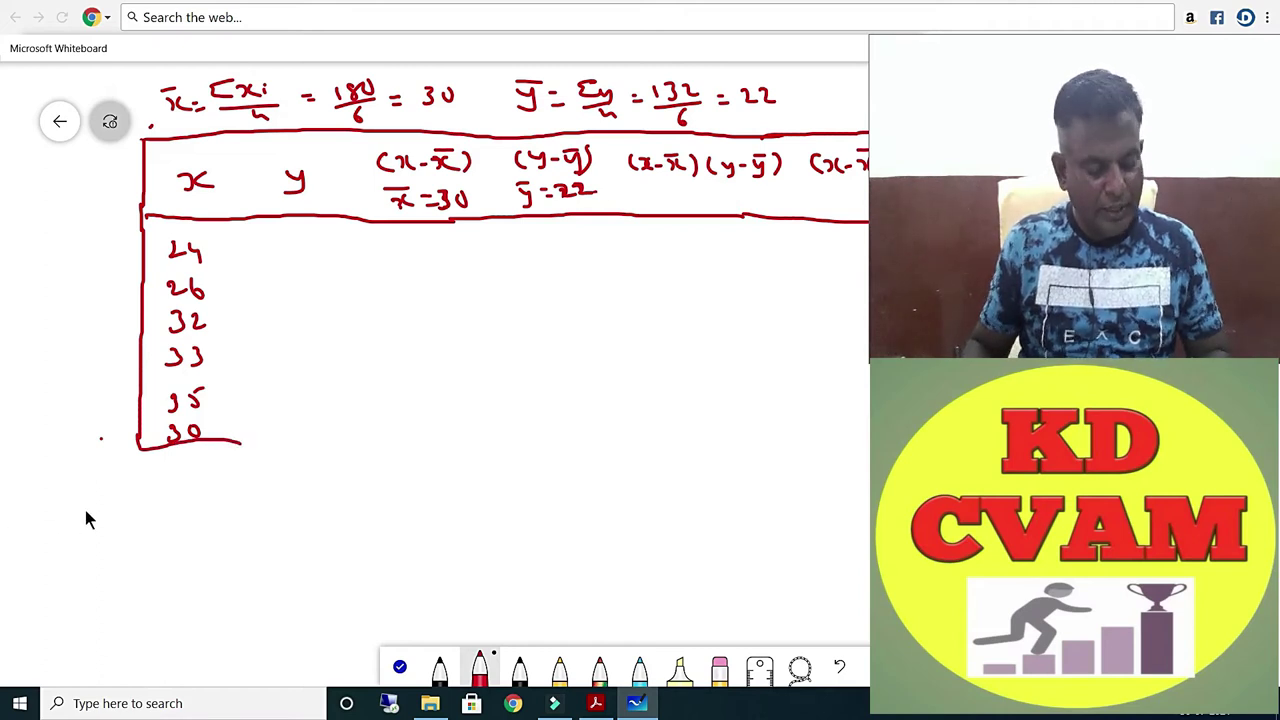
left_click_drag(142, 479, 155, 489)
mouse_move(160, 477)
left_mouse_down()
mouse_move(209, 477)
mouse_move(228, 458)
left_mouse_up()
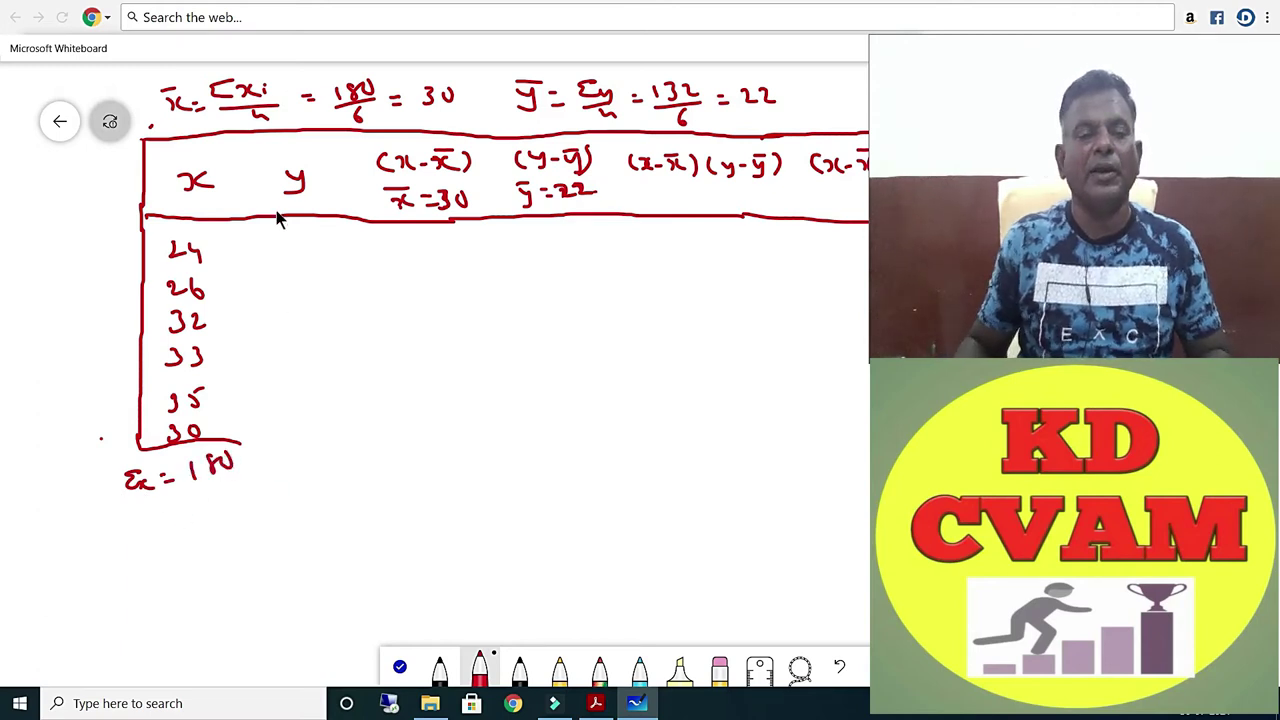
- Divide the x and y columns, fill y with 27, 24, 22, 20, 15, 24, and write Σy = 132
left_click_drag(256, 132, 250, 482)
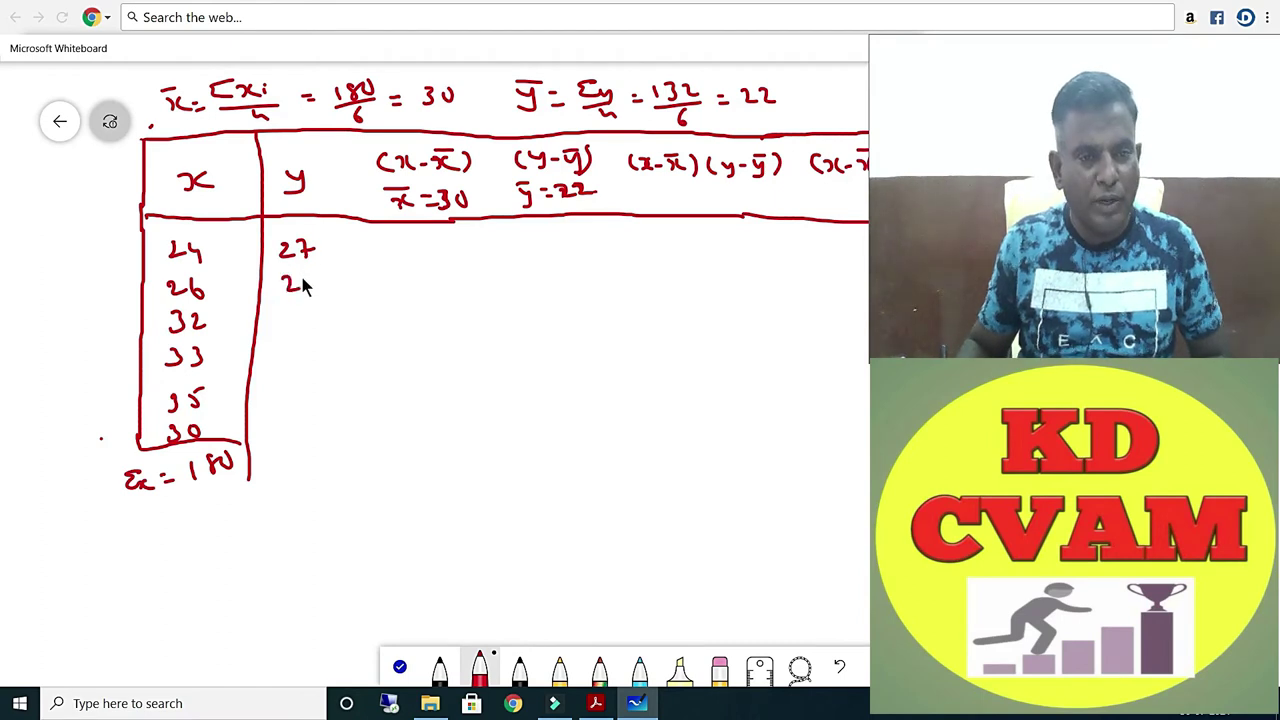
left_click_drag(300, 279, 309, 295)
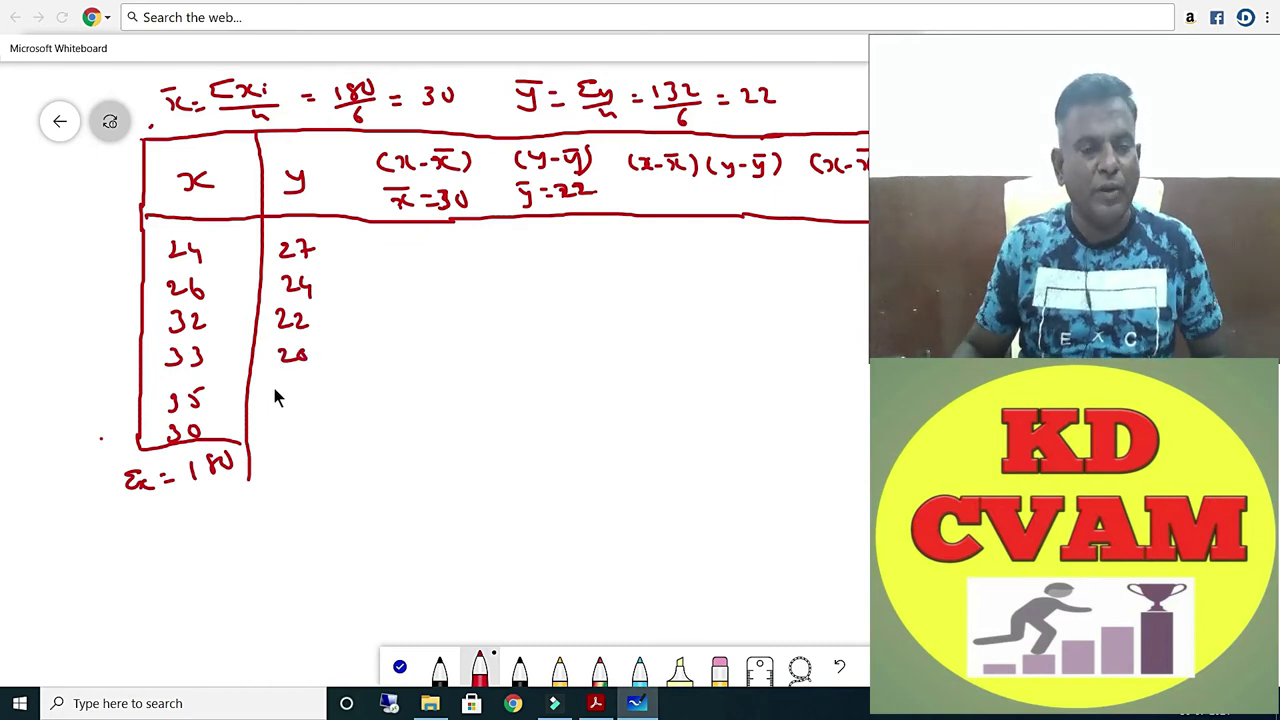
mouse_move(276, 389)
left_mouse_down()
mouse_move(308, 404)
mouse_move(318, 440)
left_mouse_up()
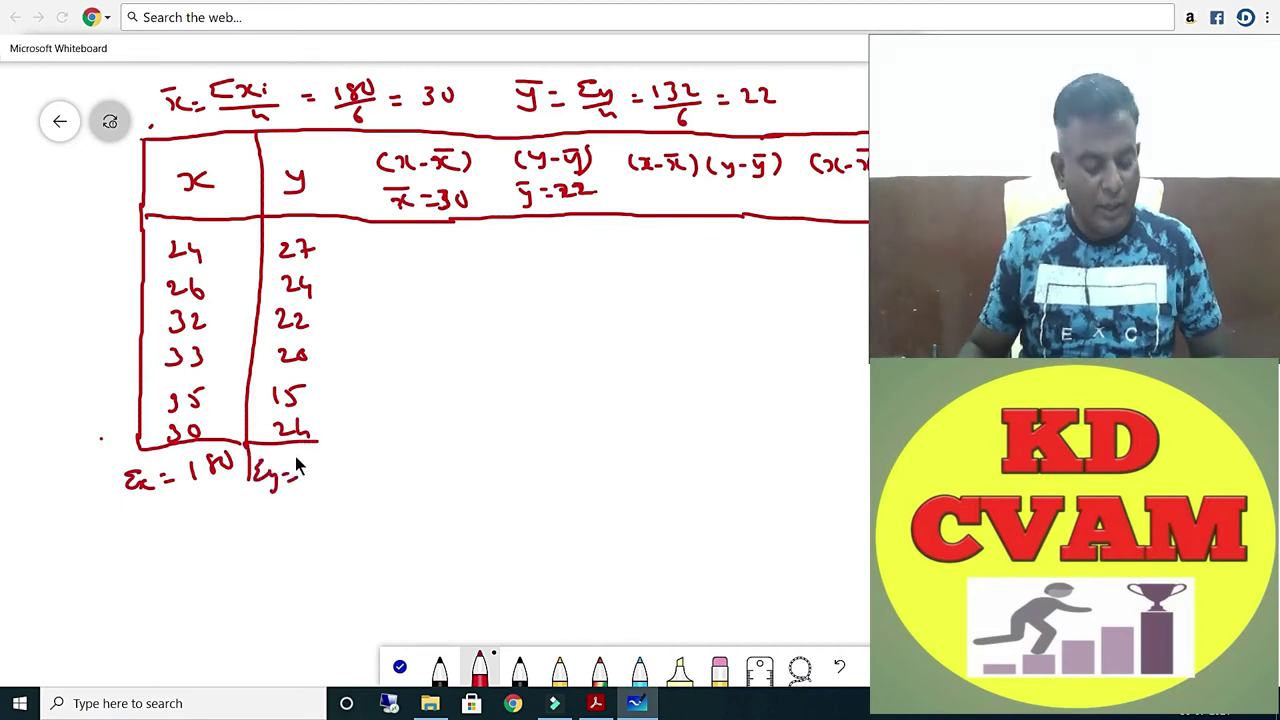
left_click_drag(305, 461, 303, 481)
mouse_move(314, 459)
left_mouse_down()
mouse_move(347, 480)
mouse_move(330, 438)
left_mouse_up()
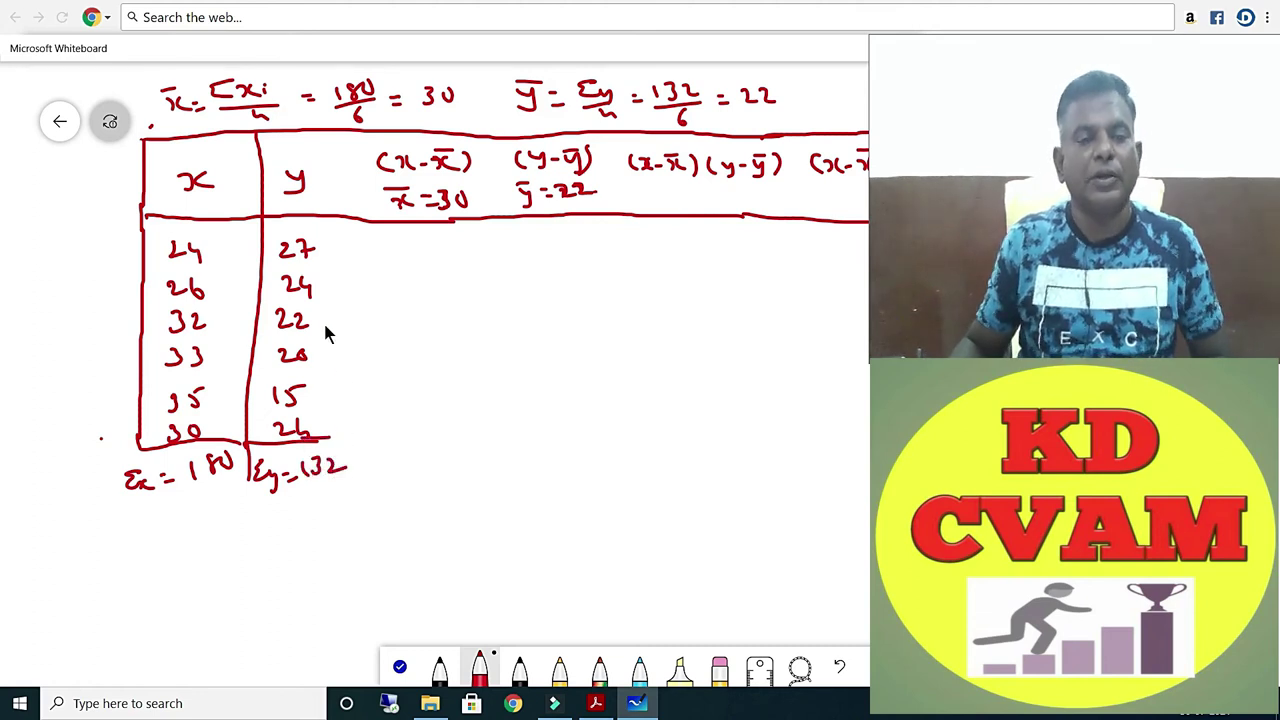
left_click_drag(355, 134, 355, 242)
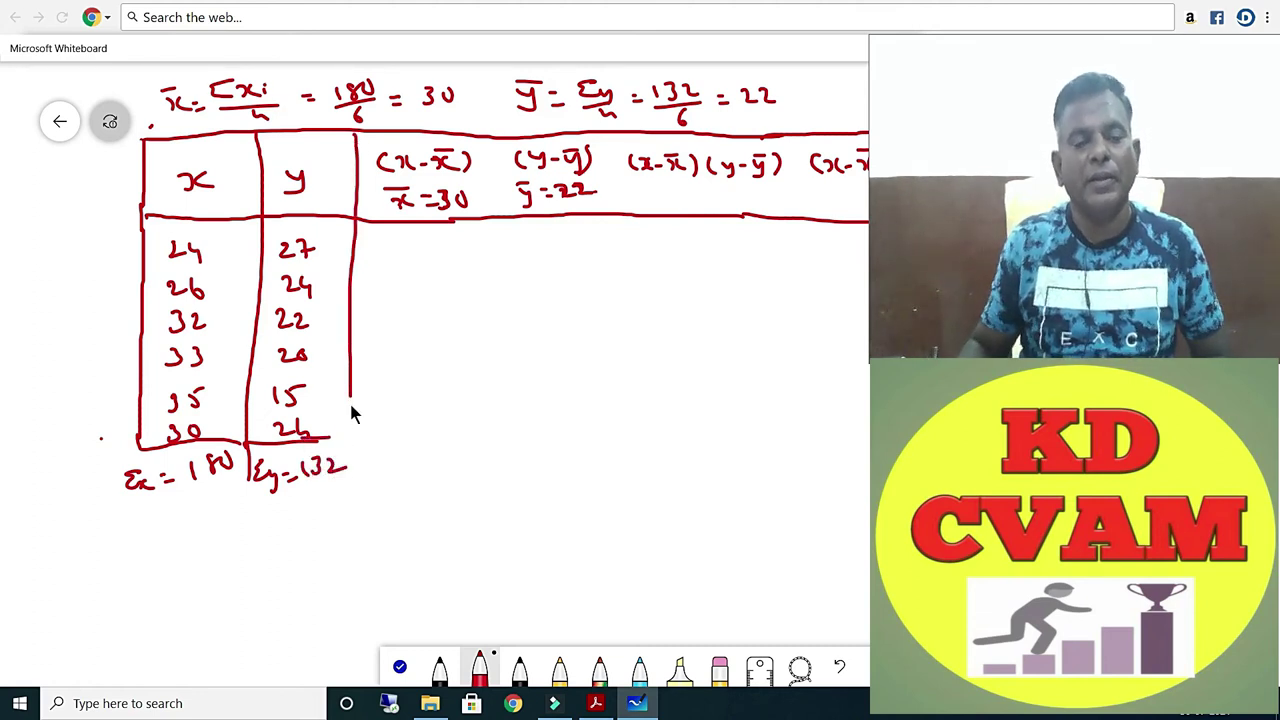
left_click_drag(352, 412, 336, 436)
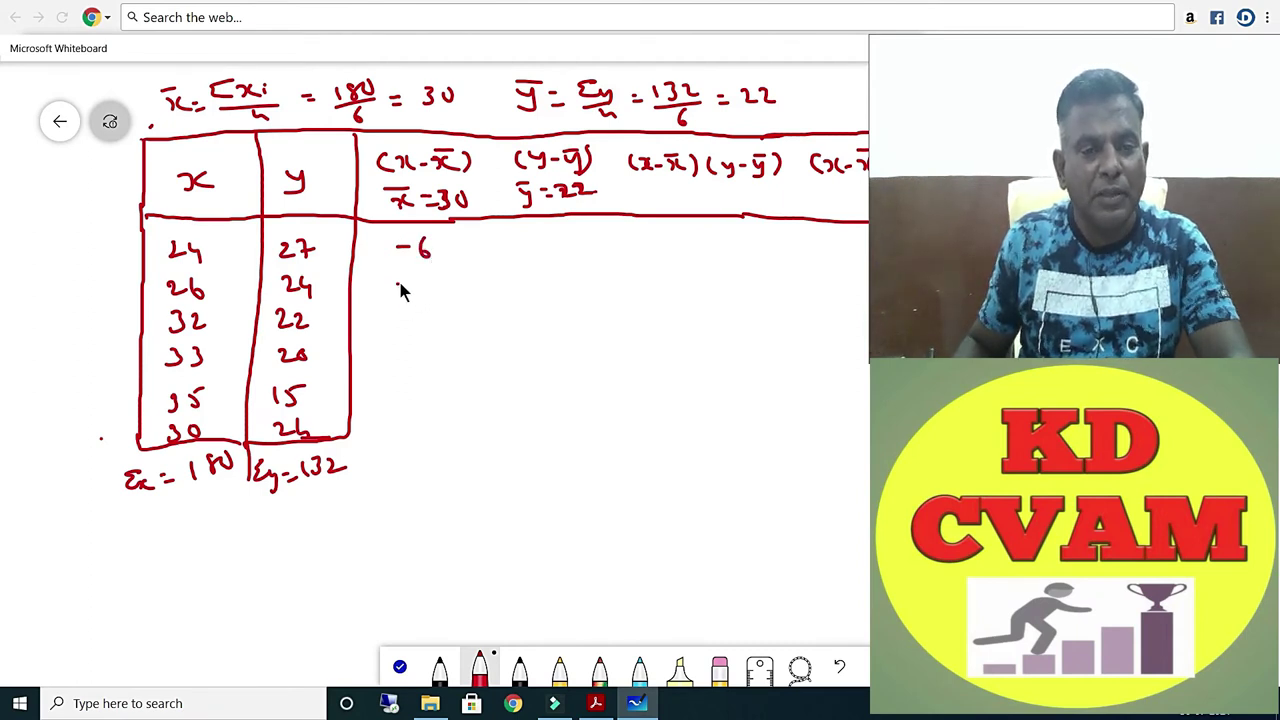
- Fill the (x−x̄) column with −6, −4, 2, 3, 5, 0, write Σ(x−x̄)=0, and draw its divider
mouse_move(419, 278)
left_mouse_down()
mouse_move(406, 313)
mouse_move(421, 326)
mouse_move(421, 388)
left_mouse_up()
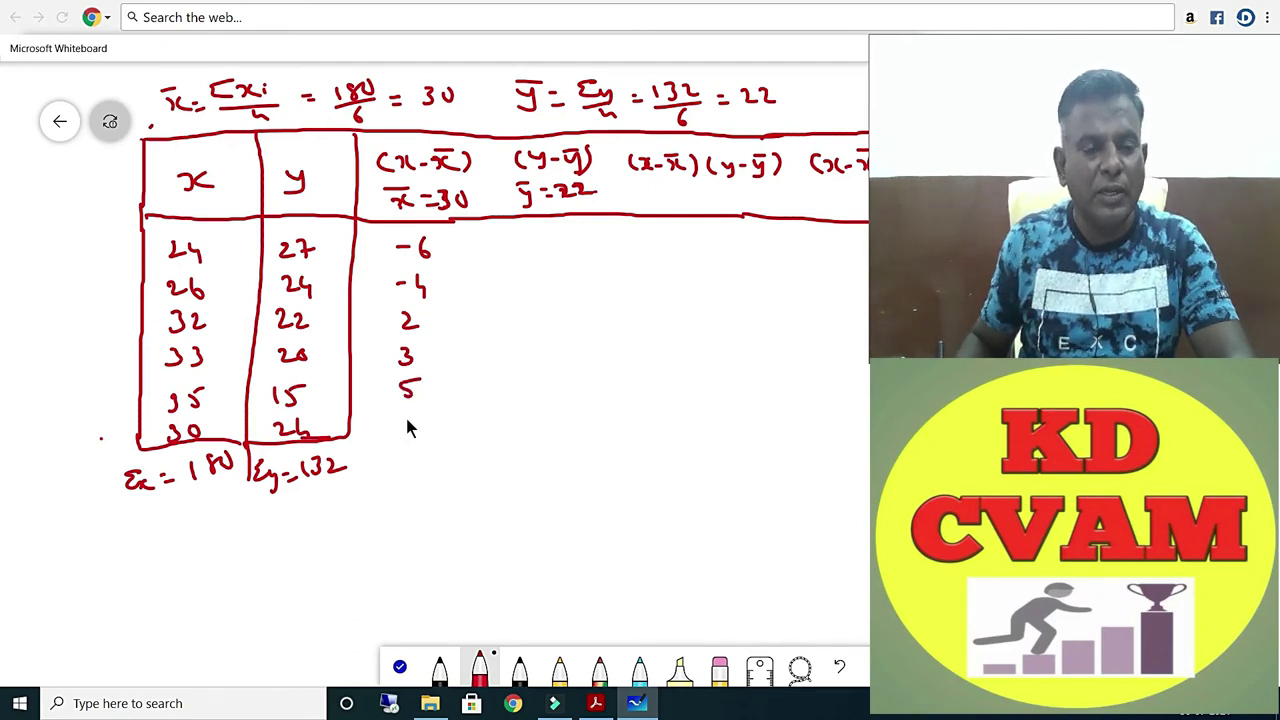
mouse_move(411, 419)
left_mouse_down()
mouse_move(416, 433)
mouse_move(412, 420)
mouse_move(456, 431)
left_mouse_up()
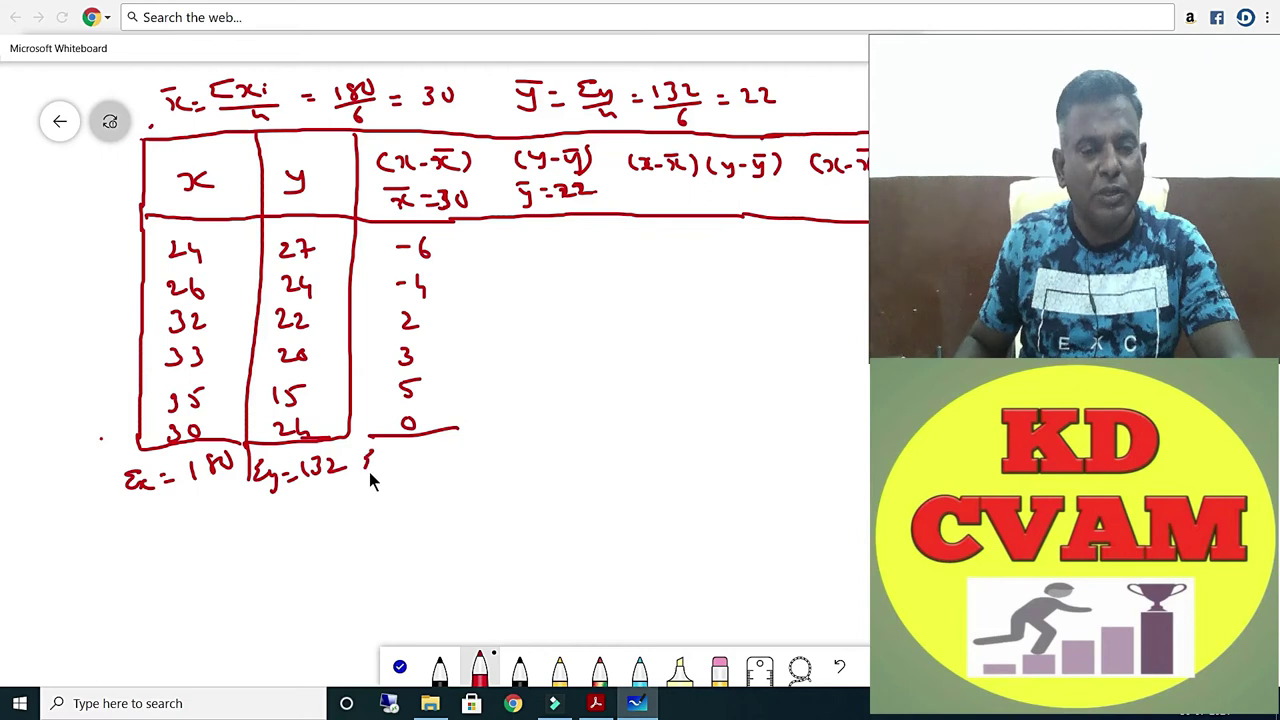
left_click_drag(383, 465, 468, 457)
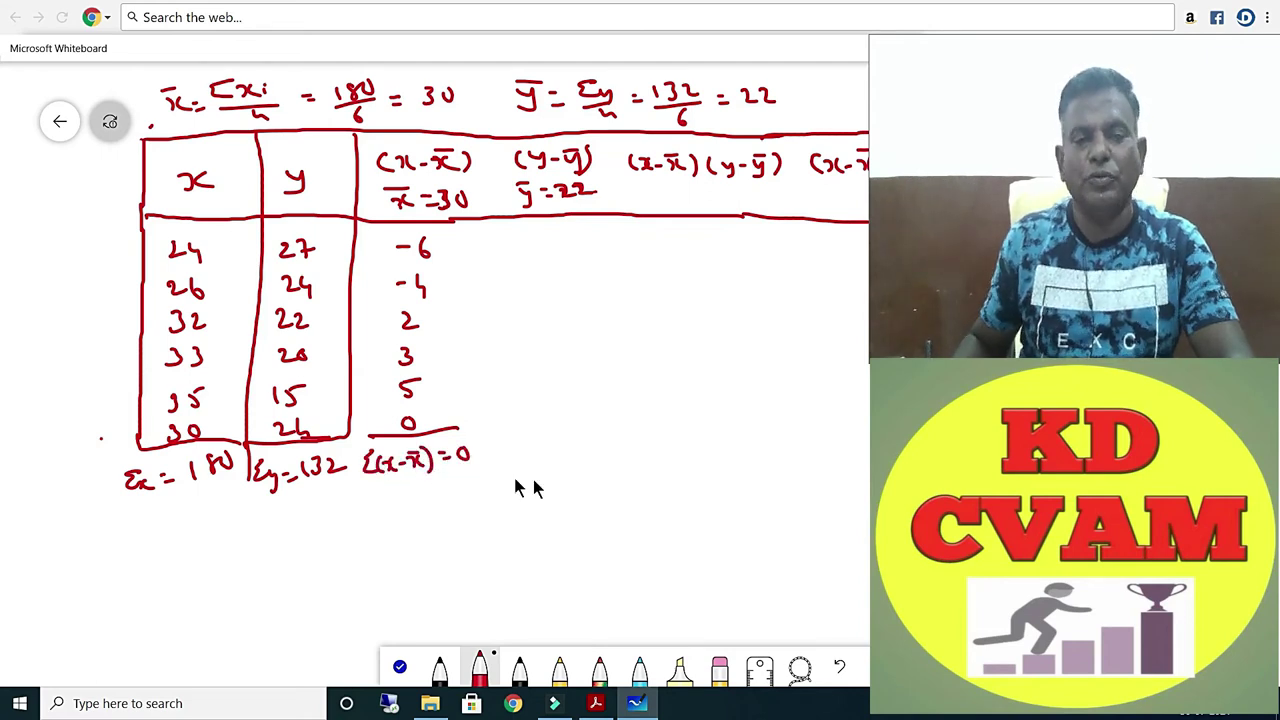
left_click_drag(495, 143, 495, 310)
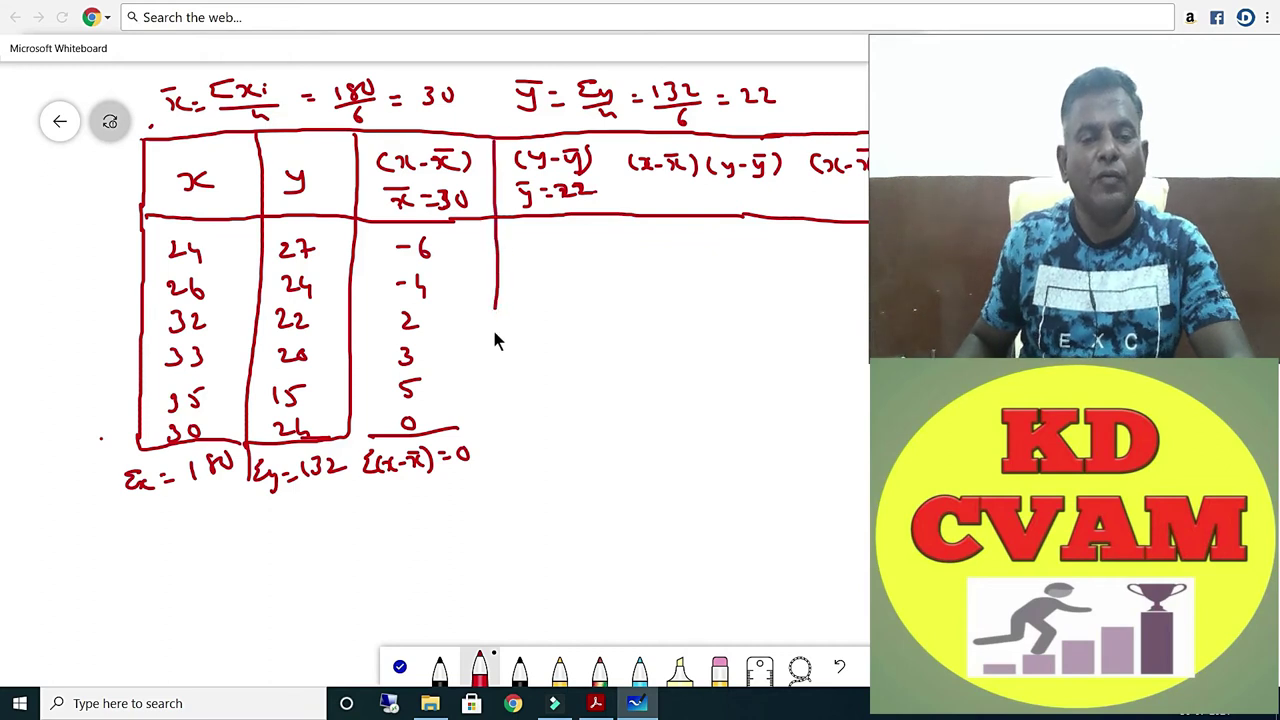
- Write y deviations 5, 2, 0, −2, −7, 2, total Σ(y−ȳ)=0, and draw the right border
left_click_drag(487, 430, 450, 428)
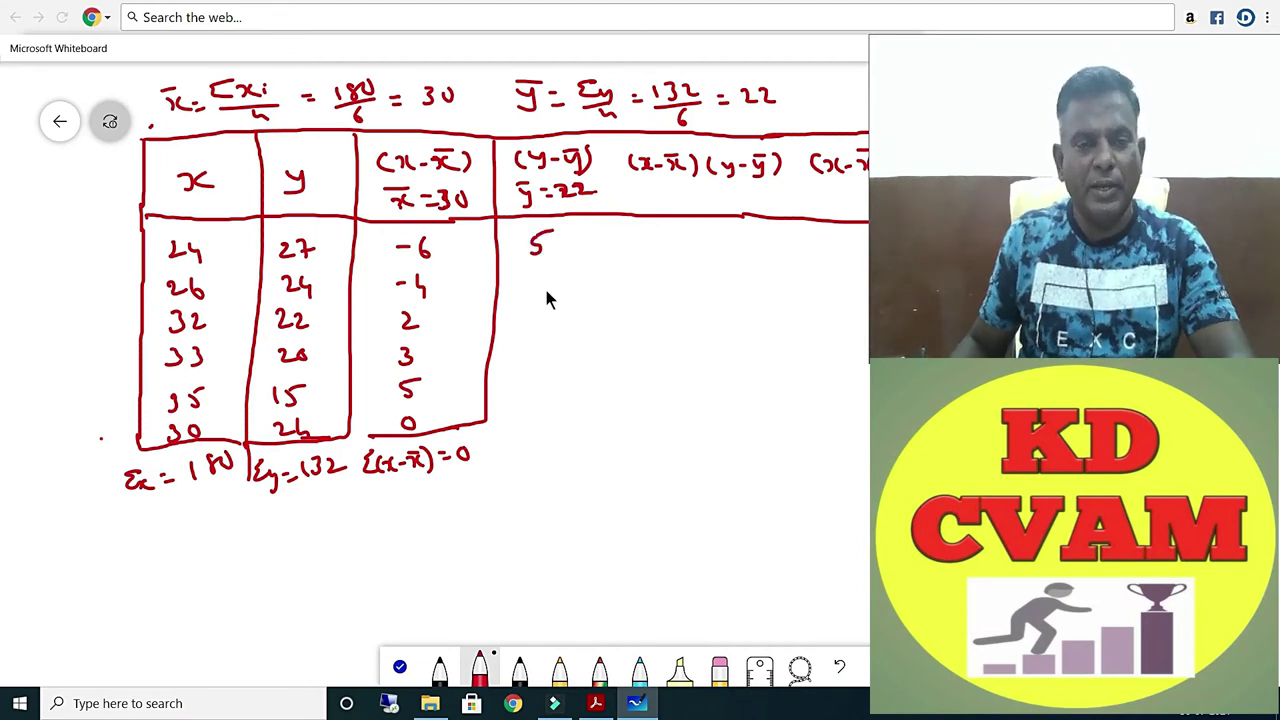
mouse_move(531, 282)
left_mouse_down()
mouse_move(534, 318)
mouse_move(540, 349)
left_mouse_up()
left_click_drag(543, 342, 557, 352)
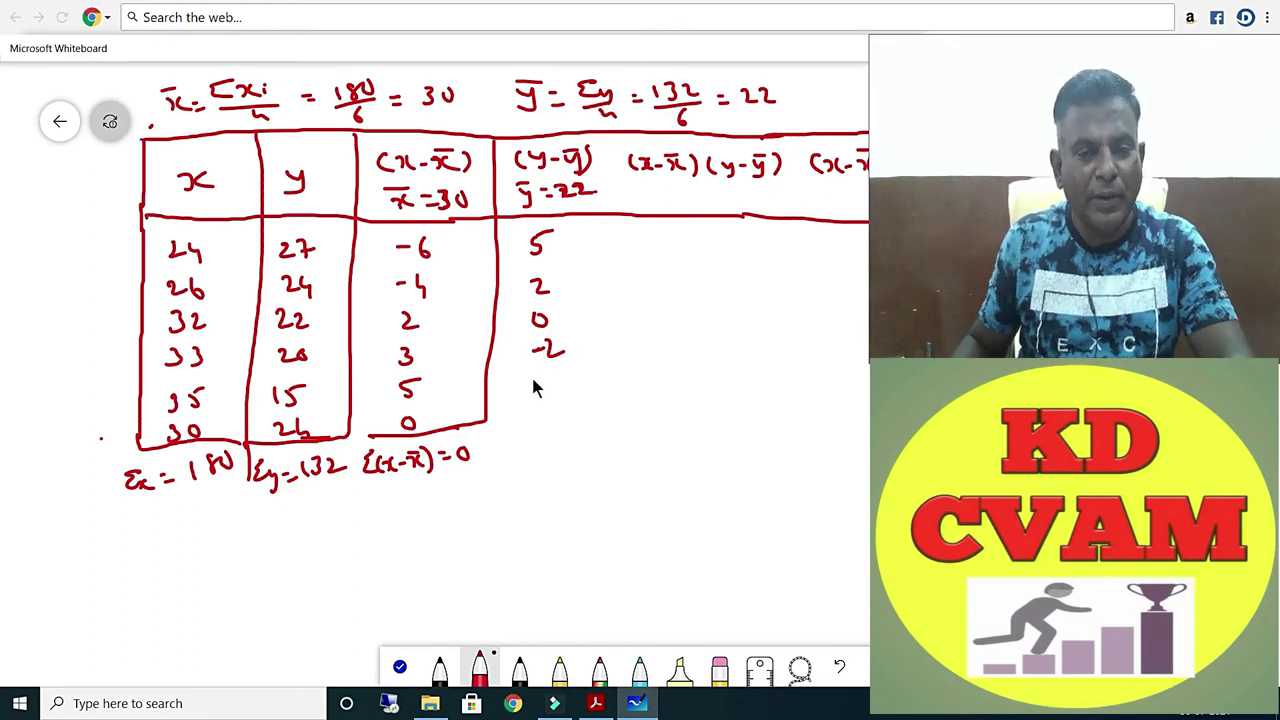
left_click_drag(527, 385, 538, 384)
left_click_drag(543, 376, 553, 383)
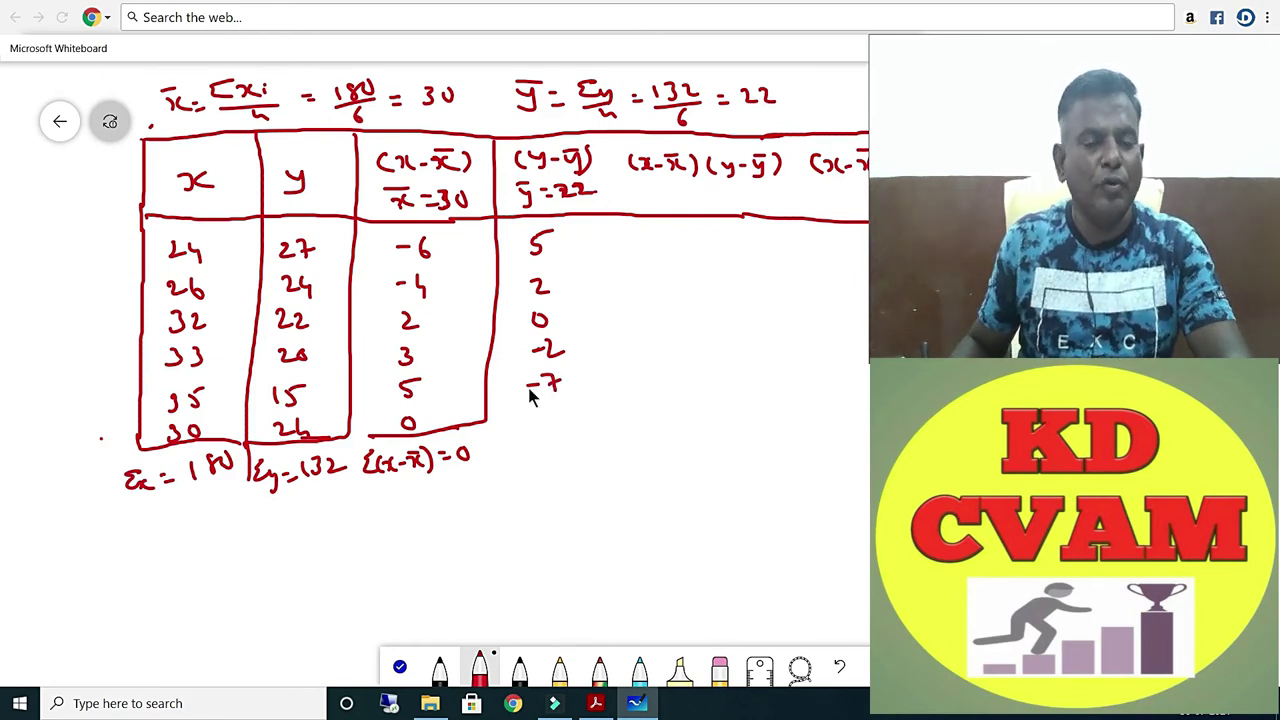
left_click_drag(538, 409, 583, 414)
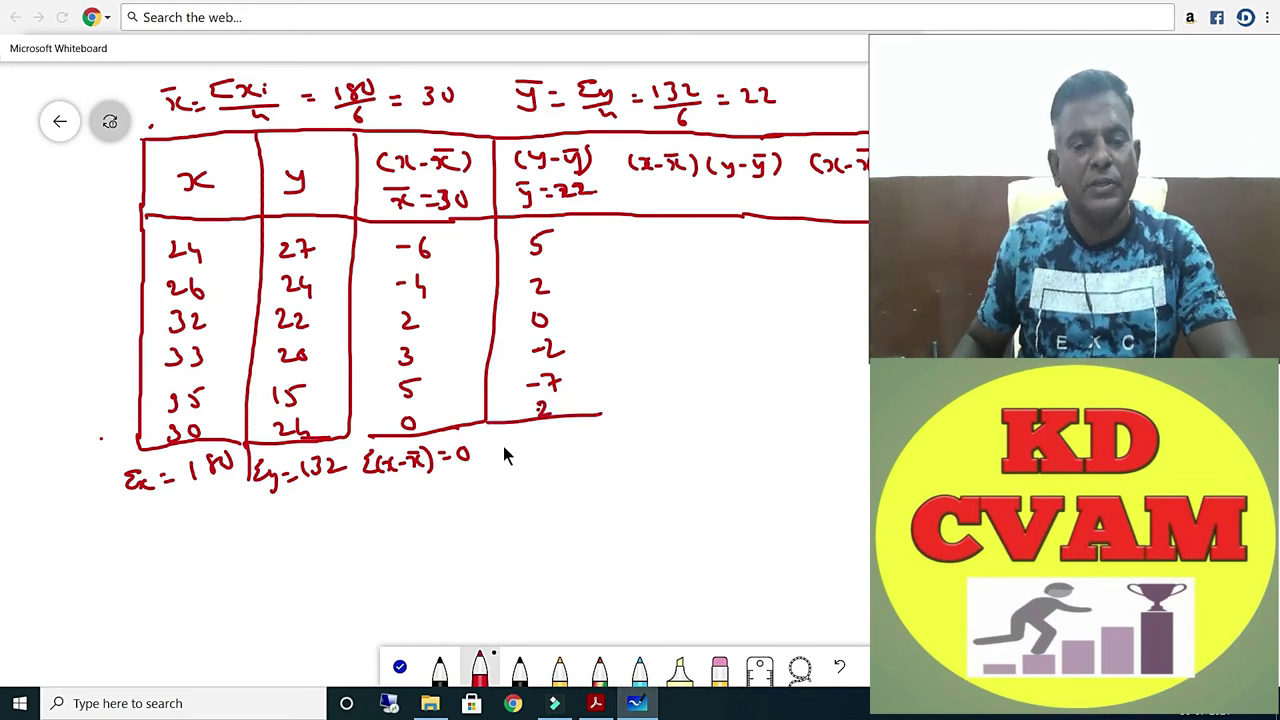
mouse_move(503, 446)
left_mouse_down()
mouse_move(556, 435)
mouse_move(562, 457)
mouse_move(597, 437)
left_mouse_up()
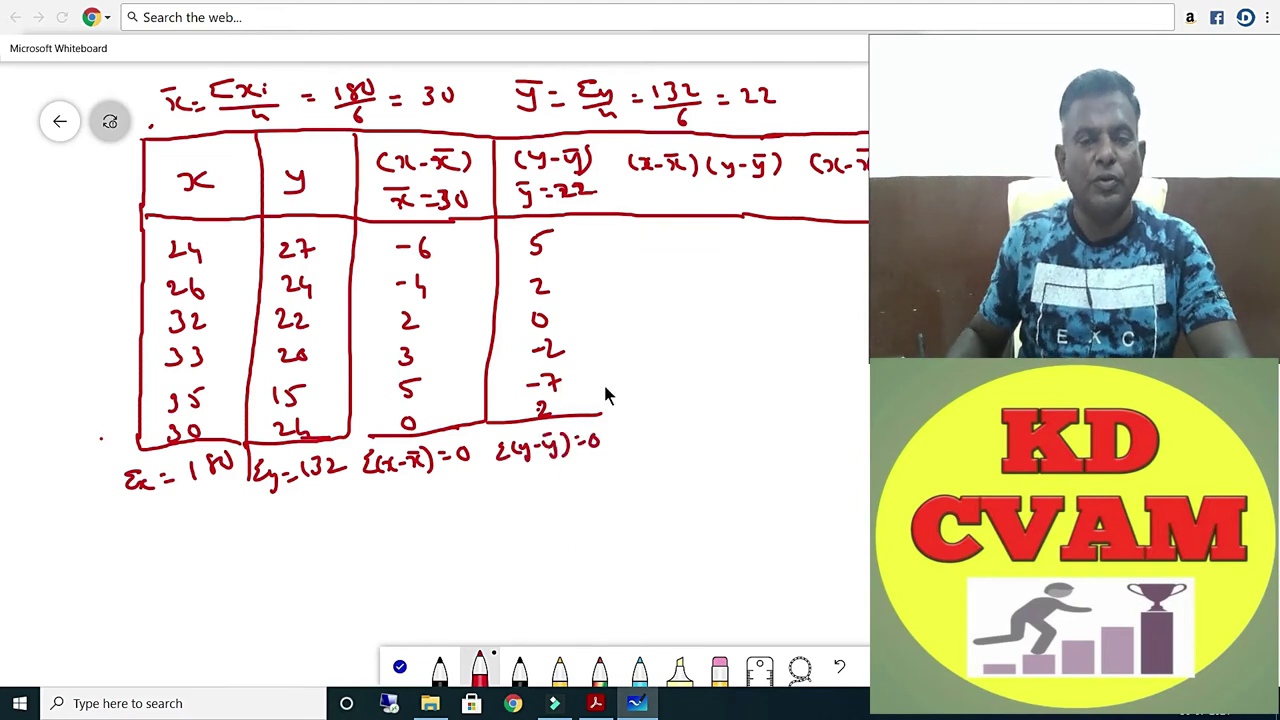
left_click_drag(613, 145, 613, 300)
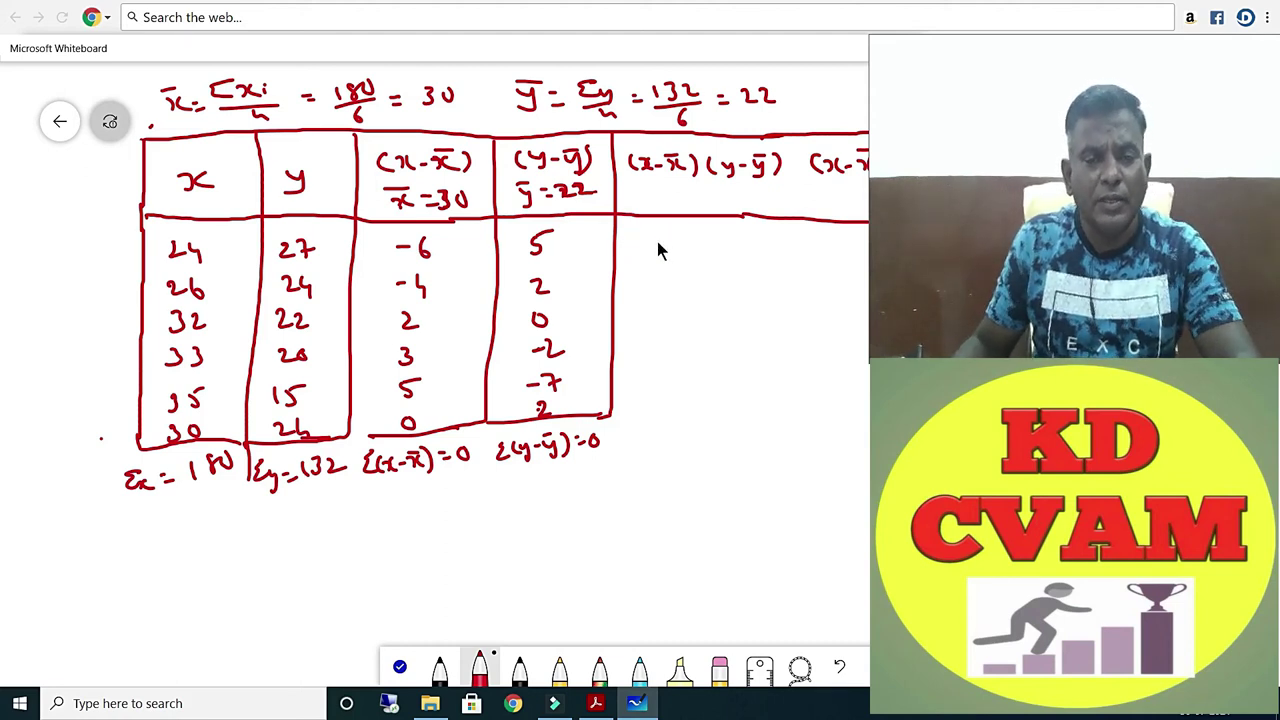
- Write products −30, −8, 0, −6, −35, 0, total −79 below, and border the column
left_click_drag(682, 246, 692, 238)
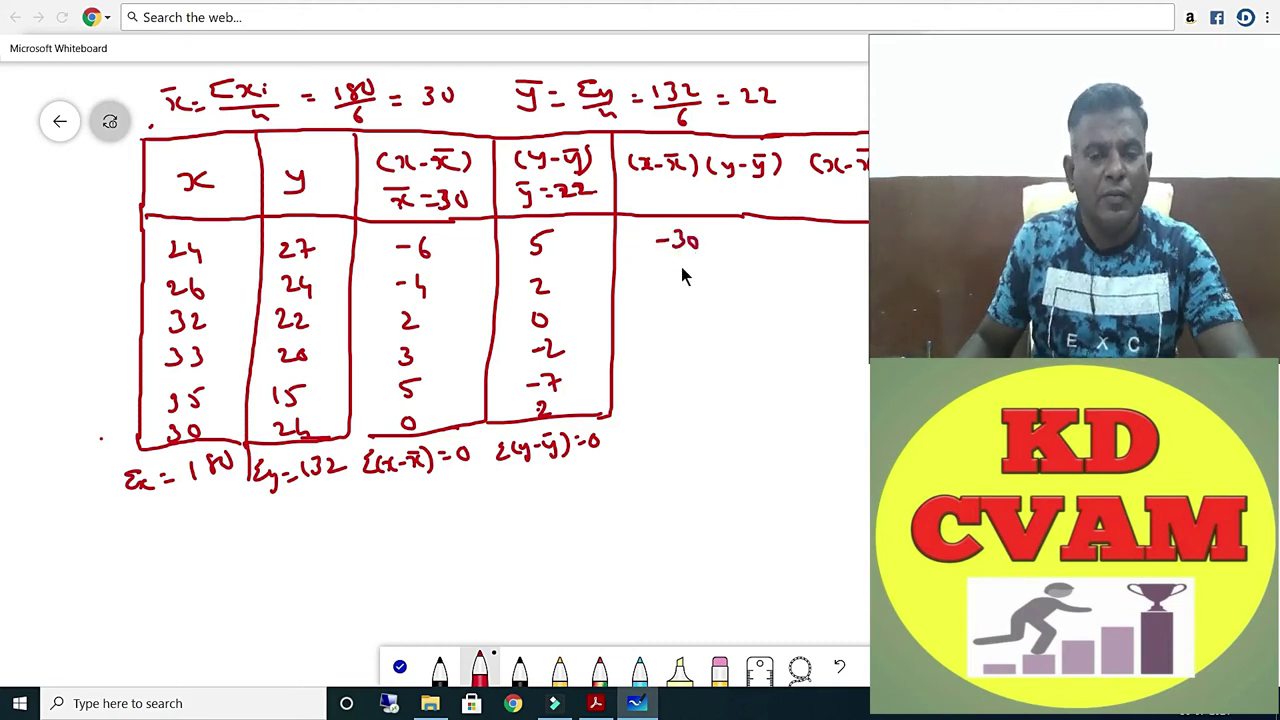
left_click_drag(665, 284, 676, 283)
mouse_move(696, 274)
left_mouse_down()
mouse_move(675, 318)
mouse_move(680, 306)
mouse_move(698, 372)
mouse_move(686, 396)
mouse_move(719, 409)
left_mouse_up()
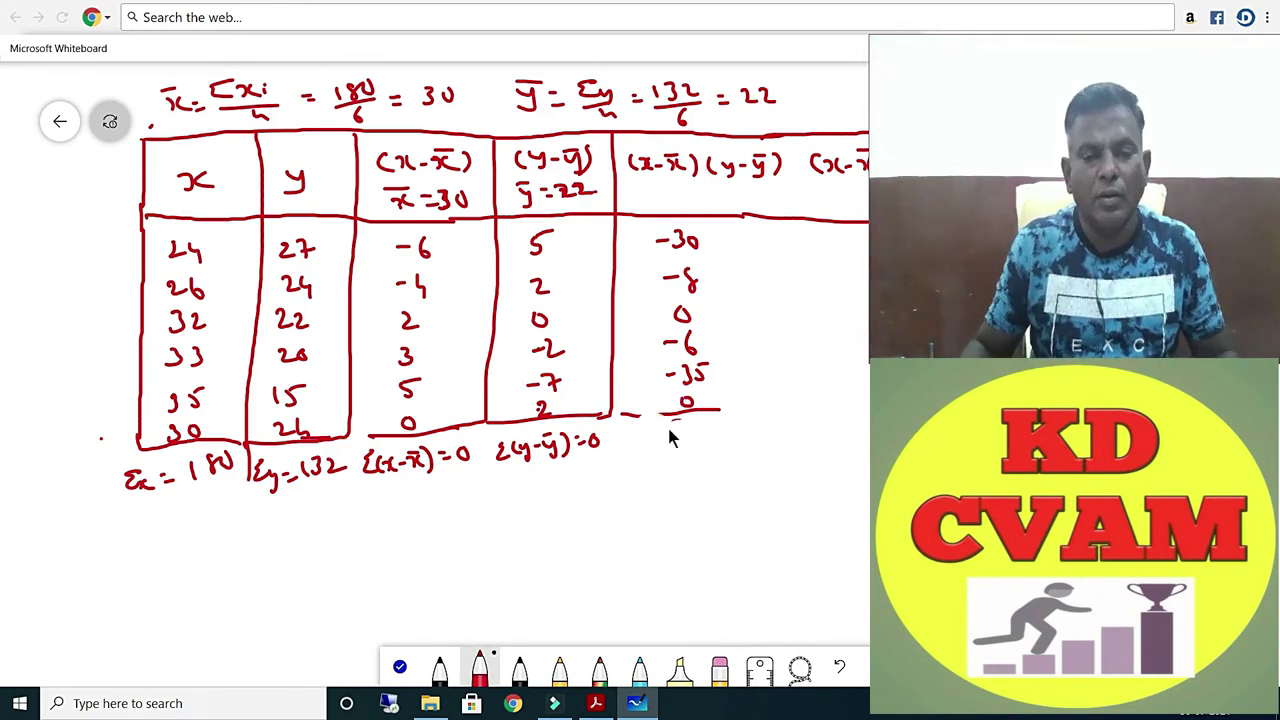
left_click_drag(648, 436, 699, 449)
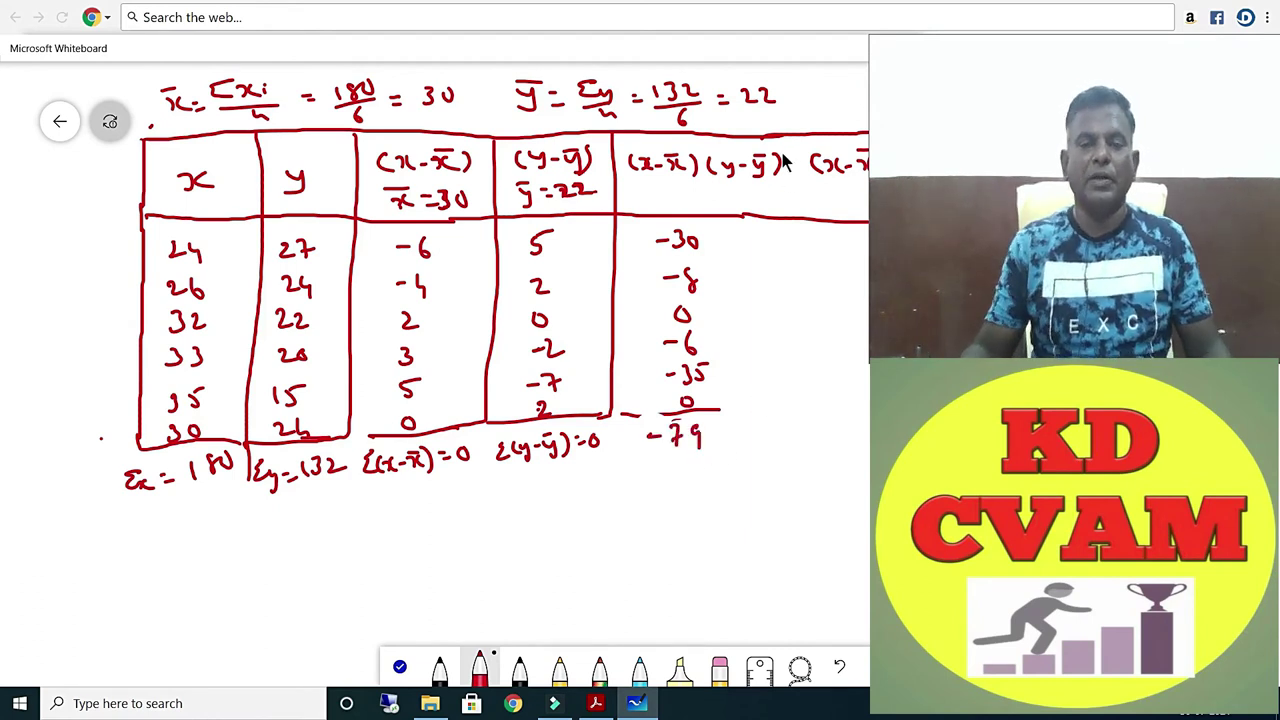
mouse_move(792, 145)
left_mouse_down()
mouse_move(766, 405)
mouse_move(714, 410)
left_mouse_up()
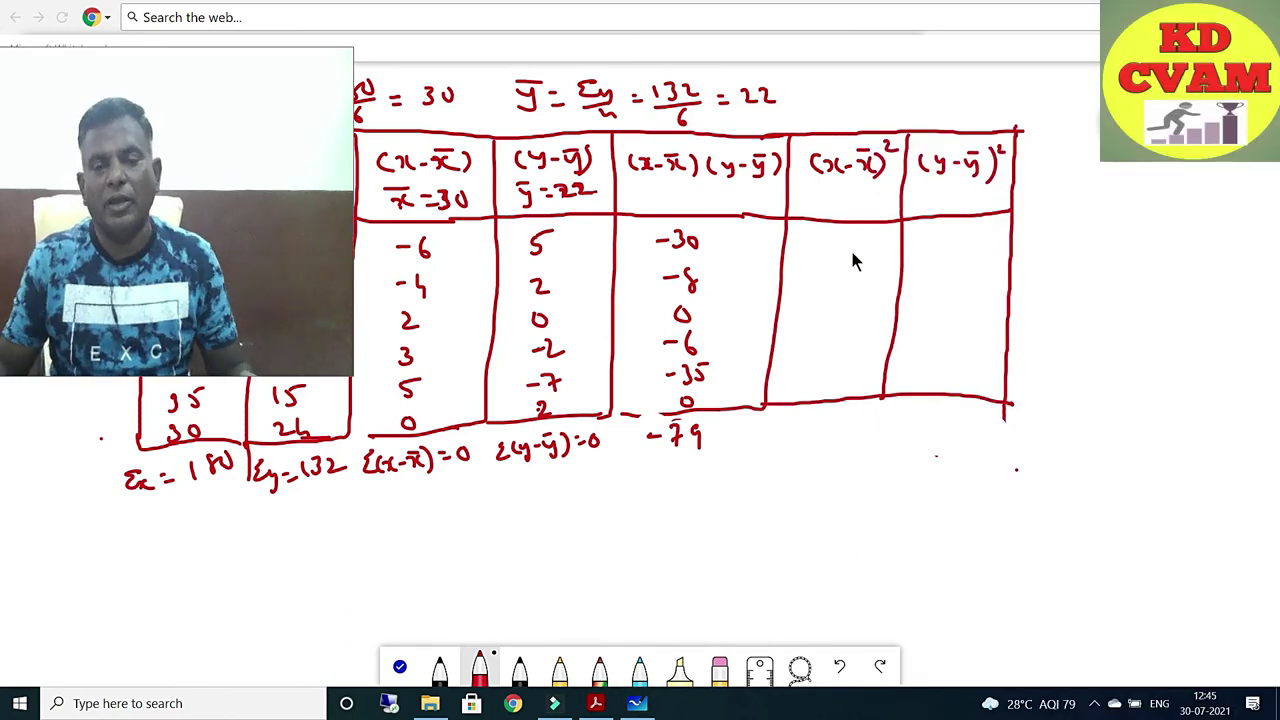
- Write (x−x̄)² values 36, 16, 4, 9, 25, 0 and (y−ȳ)² values 25, 4, 0, 4, 49, 4, then begin the total 90
left_click_drag(826, 235, 827, 249)
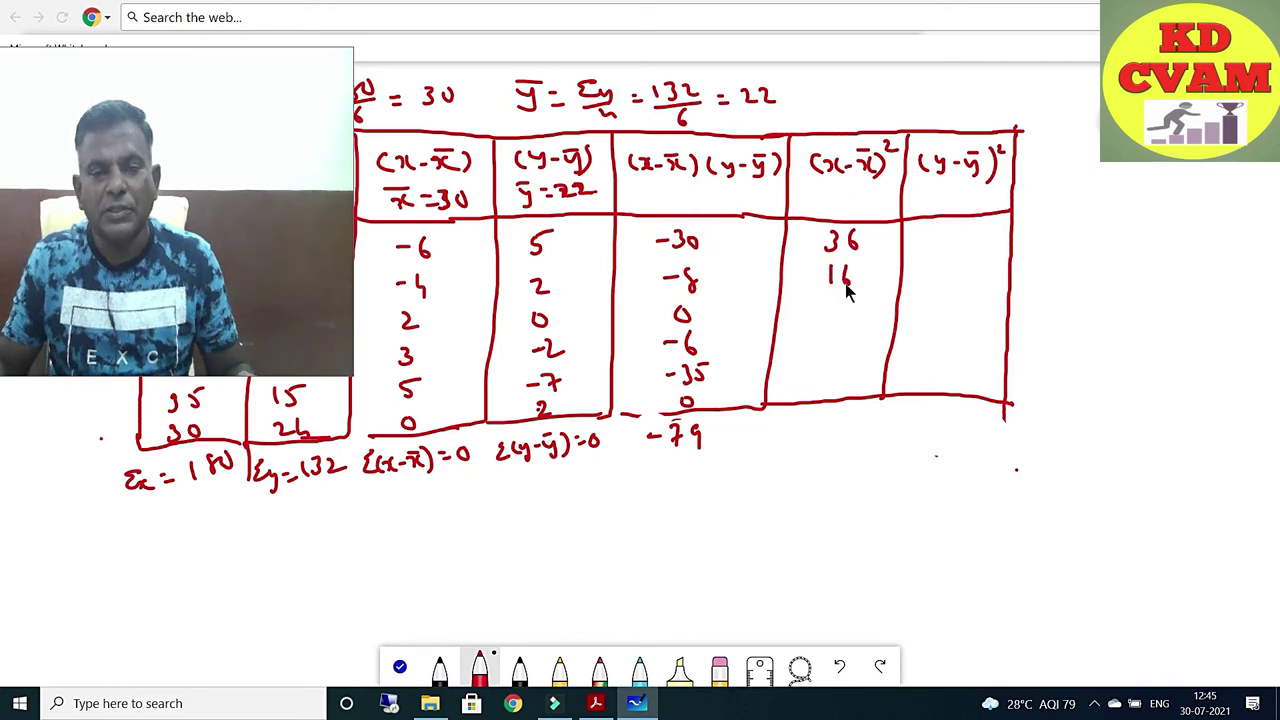
left_click_drag(831, 299, 841, 318)
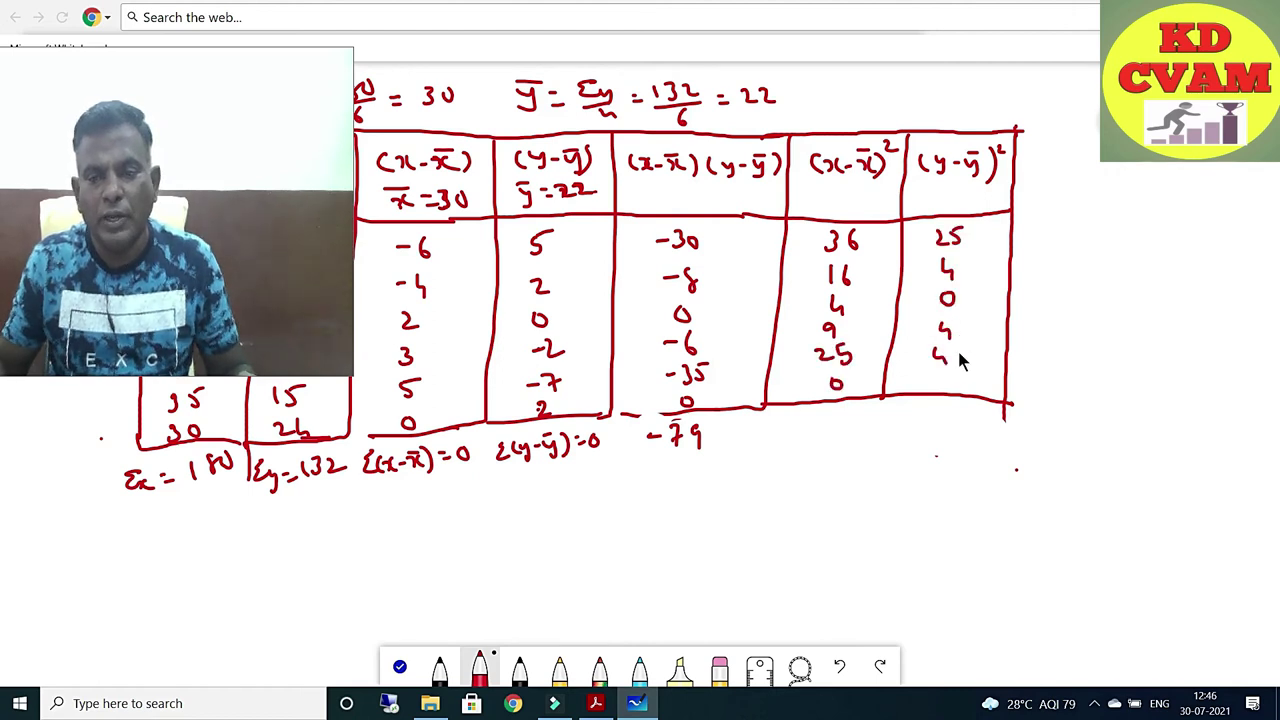
left_click_drag(960, 350, 948, 400)
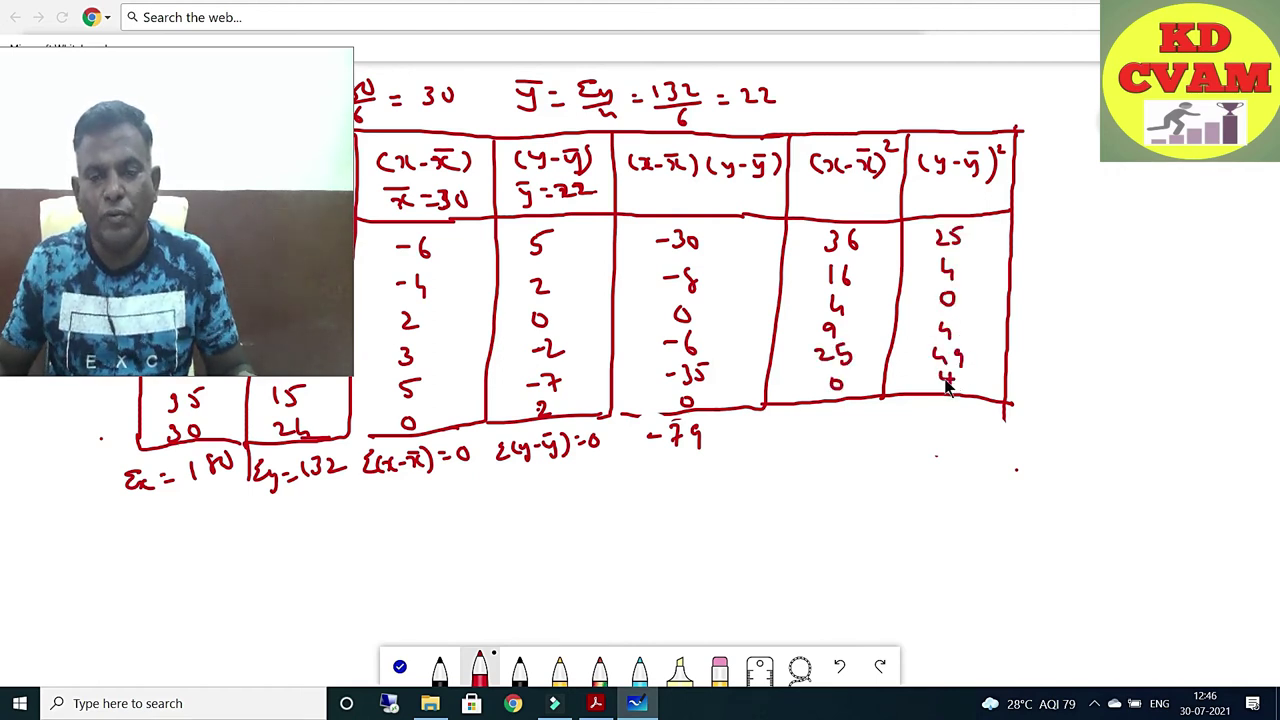
left_click_drag(816, 422, 834, 434)
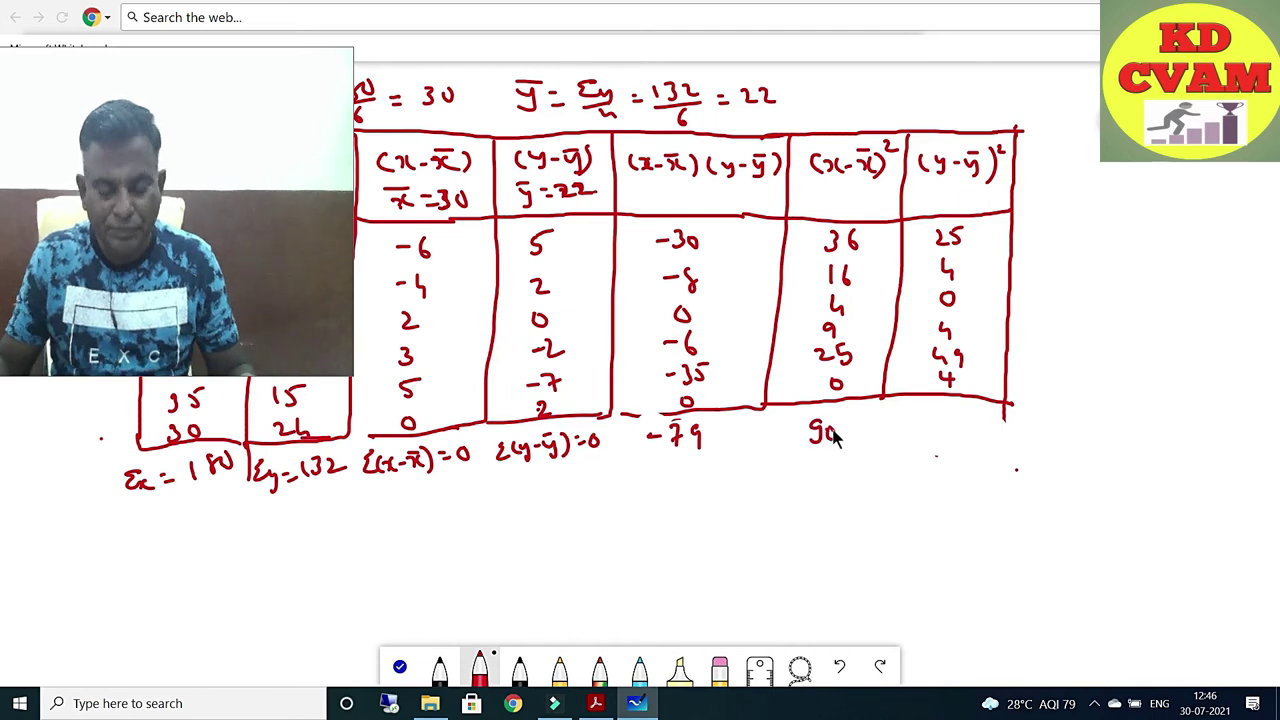